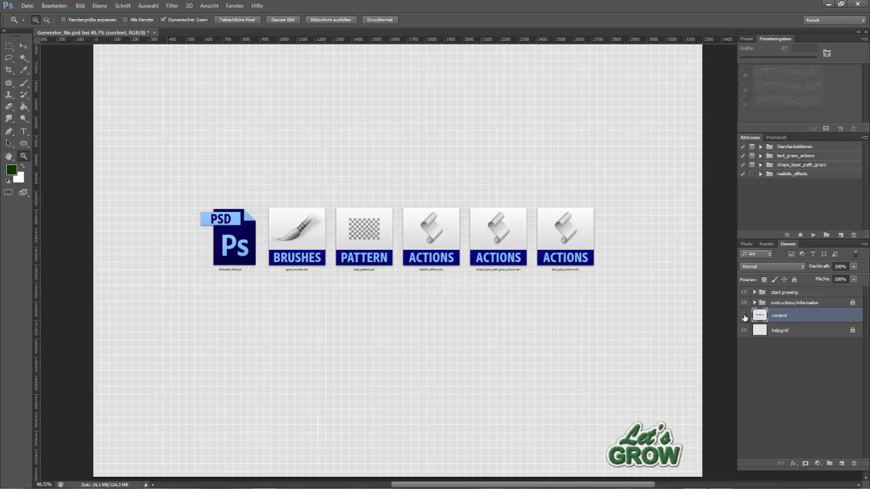
Step: Hide the included-files overview, select the start growing group and type TEXT on the canvas
{"action": "left_click", "coordinate": [743, 315]}
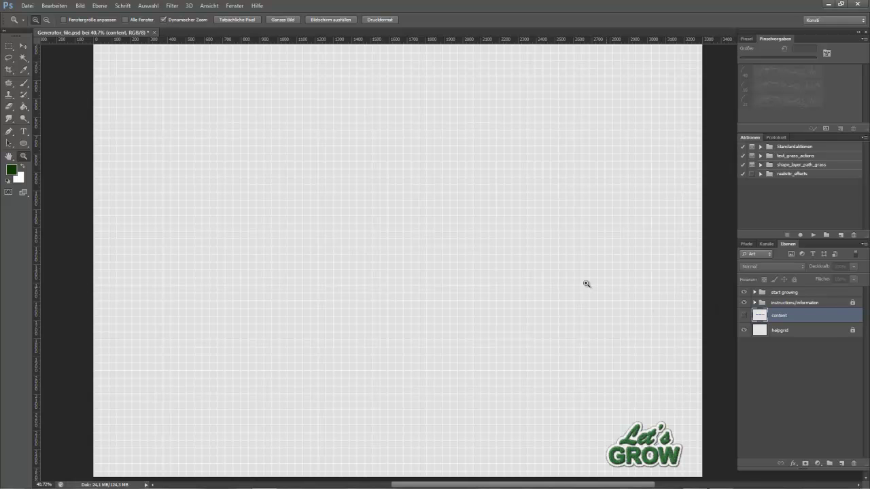
{"action": "key", "text": "alt+period"}
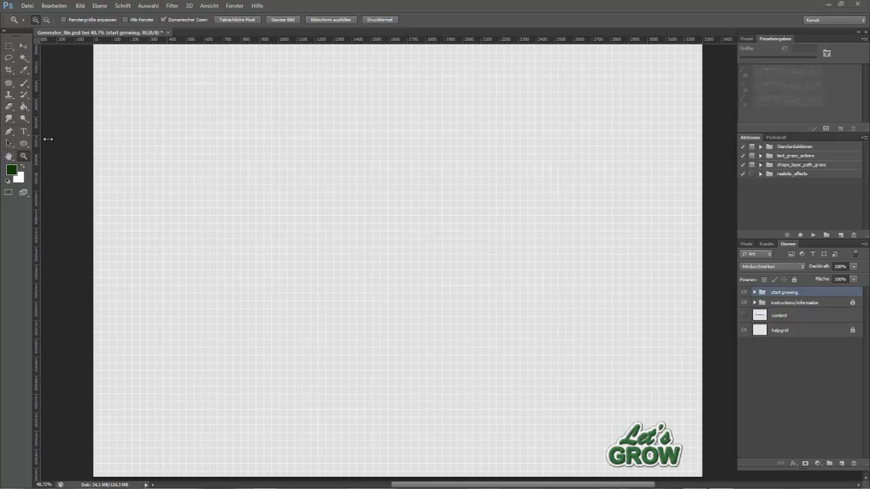
{"action": "left_click", "coordinate": [23, 132]}
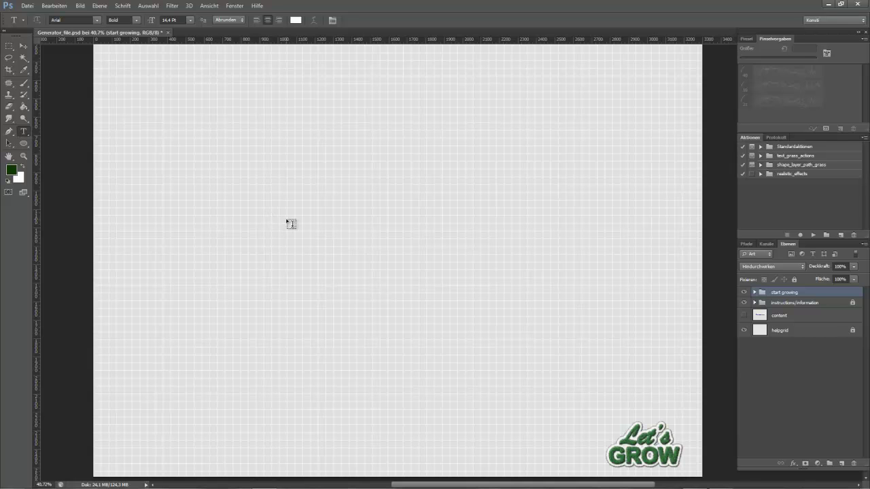
{"action": "left_click", "coordinate": [286, 219]}
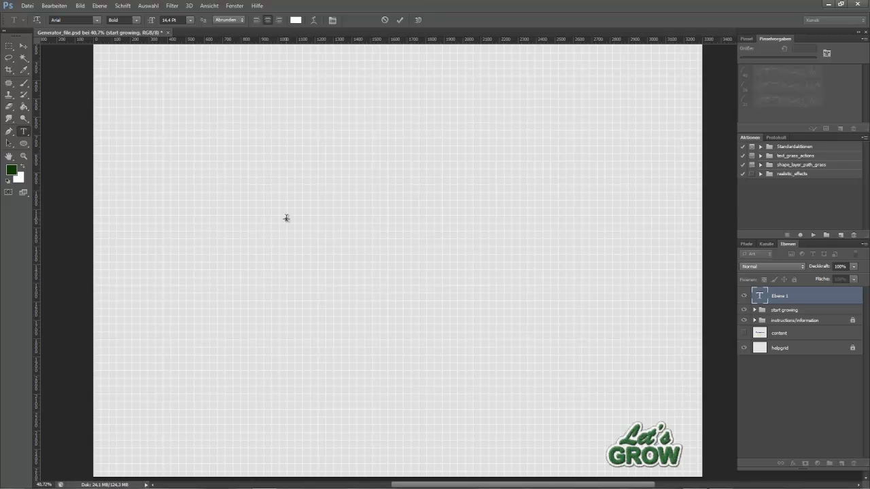
{"action": "type", "text": "TEXT"}
Step: Scale the TEXT layer up to about 894% and centre it on the canvas
{"action": "left_click", "coordinate": [25, 49]}
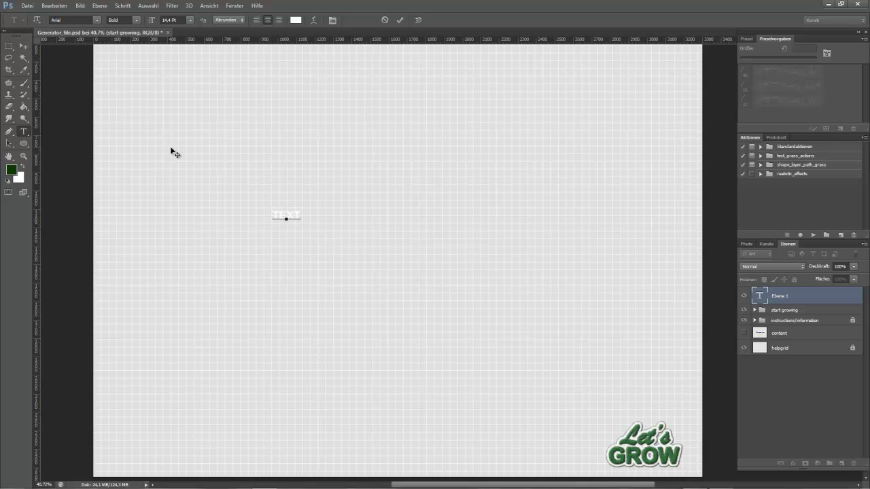
{"action": "left_click", "coordinate": [25, 48]}
{"action": "key", "text": "ctrl+t"}
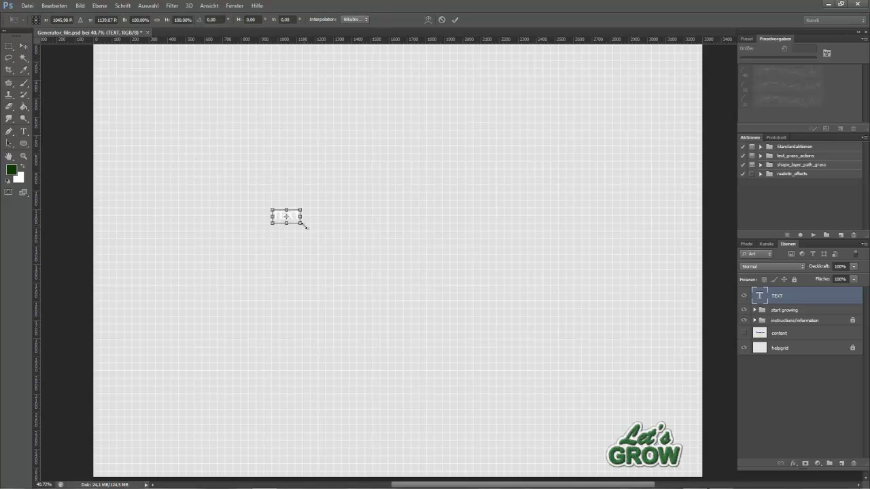
{"action": "left_click_drag", "start_coordinate": [304, 223], "coordinate": [414, 278]}
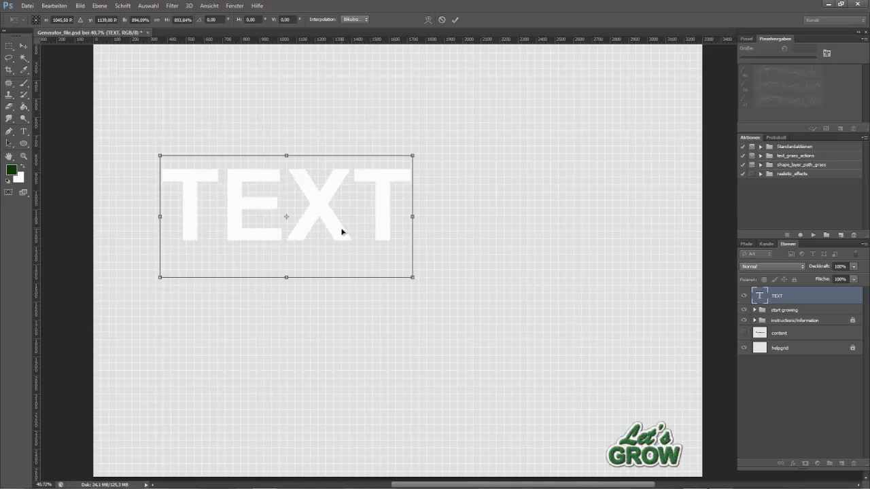
{"action": "left_click_drag", "start_coordinate": [391, 243], "coordinate": [434, 268]}
{"action": "key", "text": "Return"}
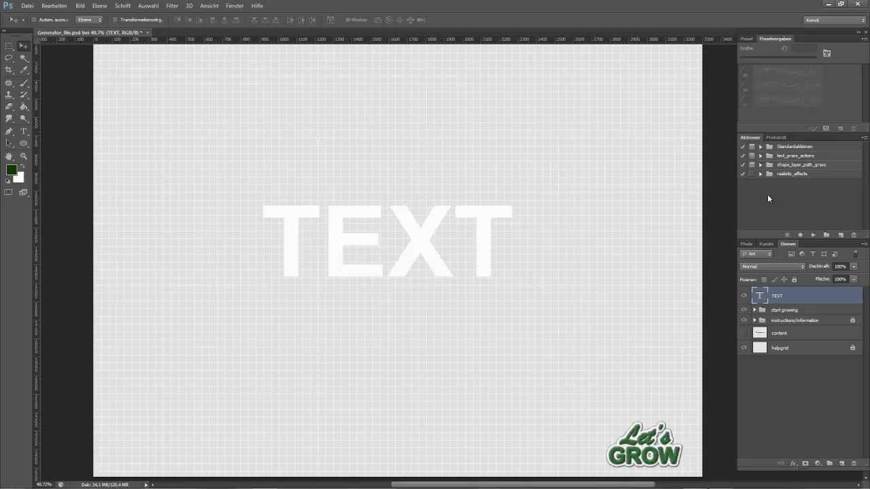
Step: Run the bold/big grass text action from test_grass_actions, continuing past the colour reminder
{"action": "left_click", "coordinate": [760, 156]}
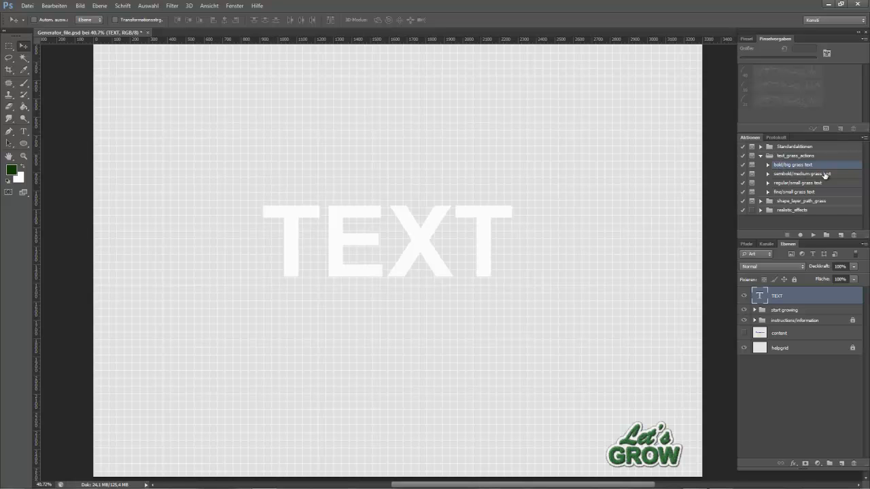
{"action": "left_click", "coordinate": [811, 235]}
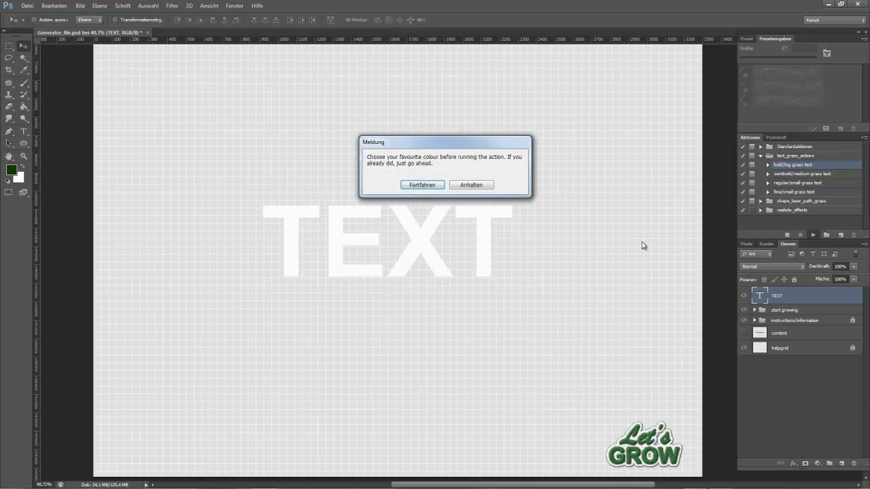
{"action": "left_click", "coordinate": [422, 185]}
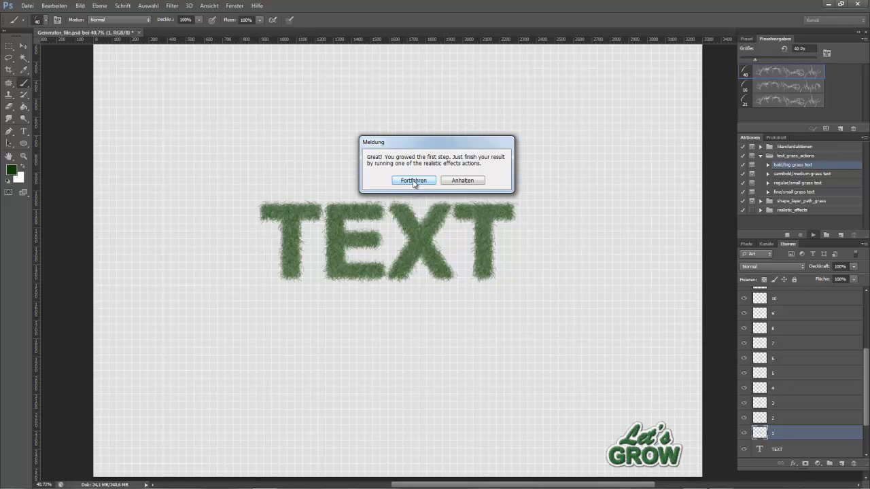
Step: Dismiss the completion message, inspect the grass lettering at actual pixels, then fit the canvas on screen
{"action": "left_click", "coordinate": [413, 181]}
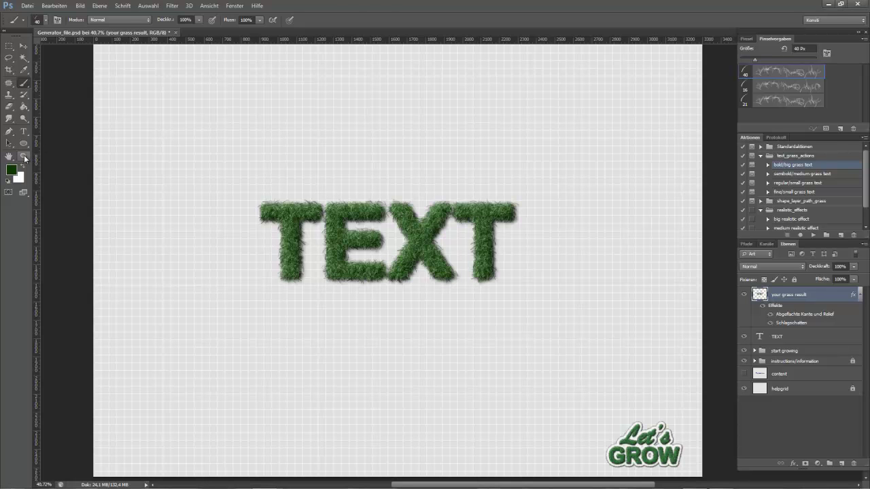
{"action": "left_click", "coordinate": [24, 157]}
{"action": "left_click", "coordinate": [230, 20]}
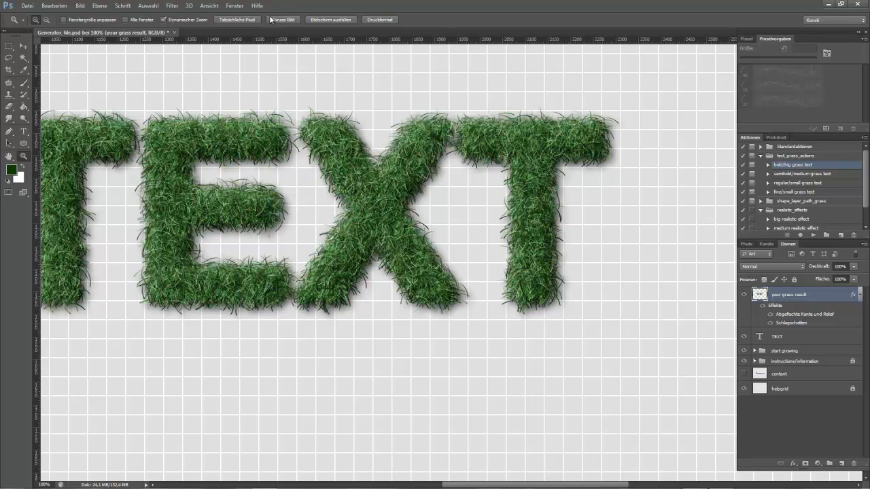
{"action": "key", "text": "ctrl+0"}
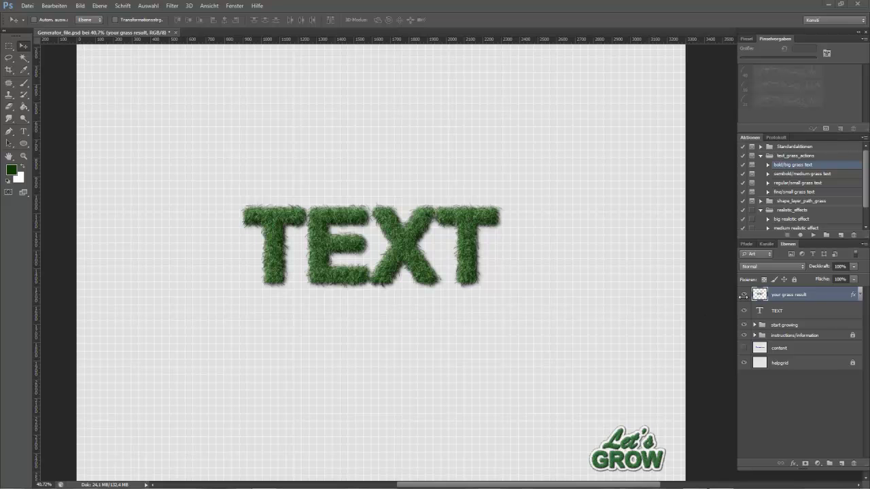
Step: Hide the grass result and TEXT layers and draw a blob custom shape near the canvas centre
{"action": "left_click_drag", "start_coordinate": [743, 294], "coordinate": [743, 310]}
{"action": "key", "text": "u"}
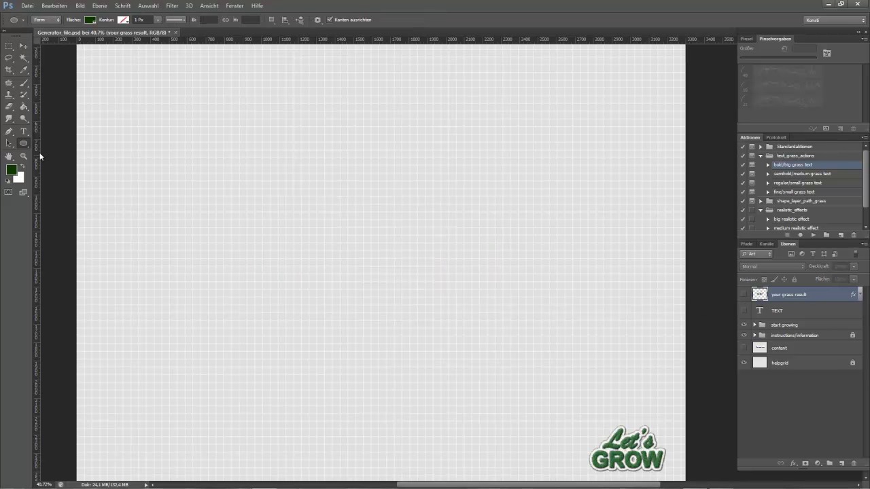
{"action": "right_click", "coordinate": [23, 144]}
{"action": "left_click", "coordinate": [64, 188]}
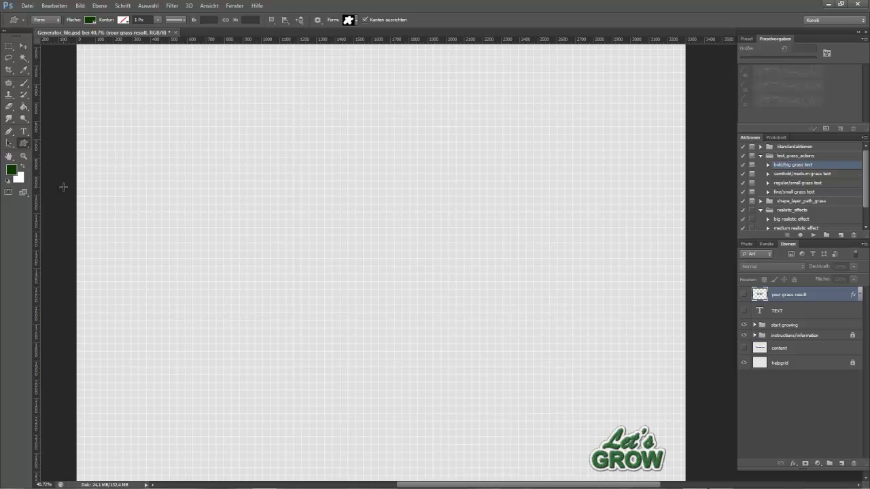
{"action": "right_click", "coordinate": [316, 221]}
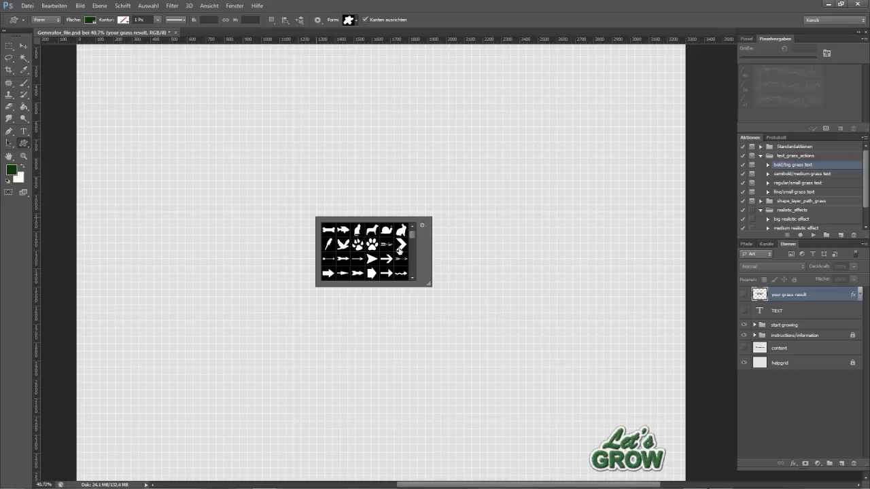
{"action": "scroll", "coordinate": [373, 249], "scroll_direction": "down", "scroll_amount": 10}
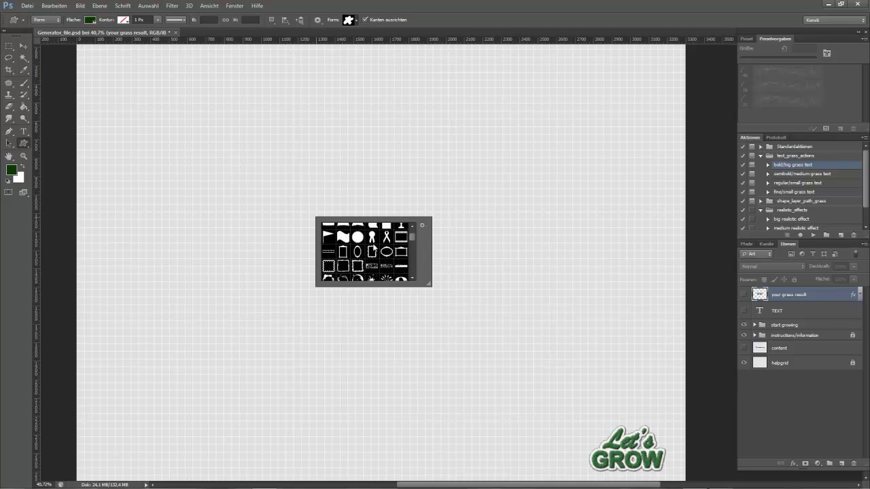
{"action": "scroll", "coordinate": [372, 248], "scroll_direction": "down", "scroll_amount": 10}
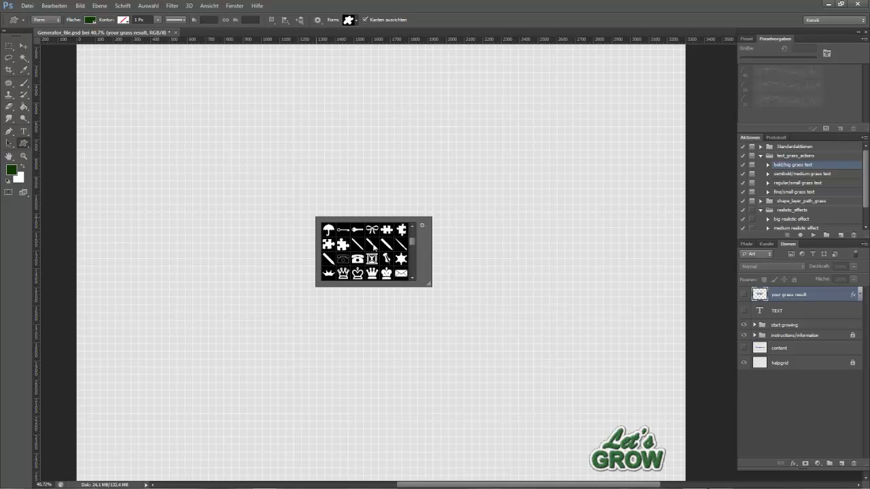
{"action": "scroll", "coordinate": [373, 248], "scroll_direction": "down", "scroll_amount": 10}
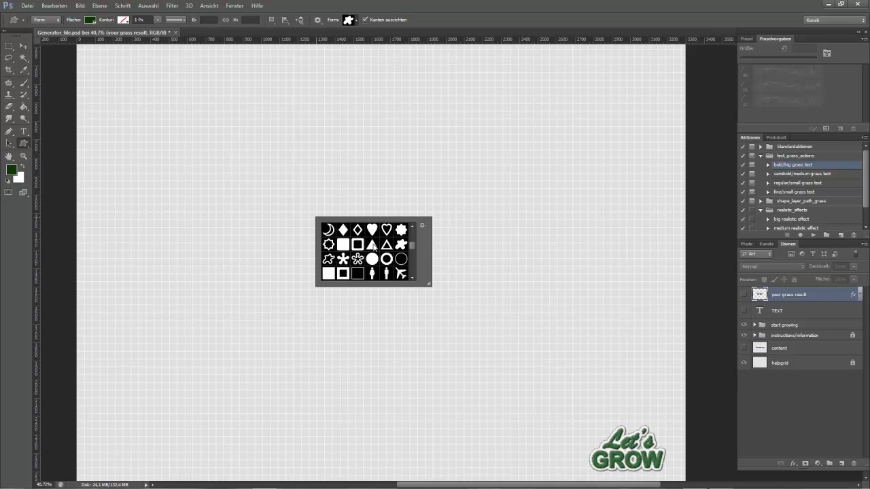
{"action": "scroll", "coordinate": [373, 247], "scroll_direction": "down", "scroll_amount": 2}
{"action": "scroll", "coordinate": [373, 248], "scroll_direction": "up", "scroll_amount": 1}
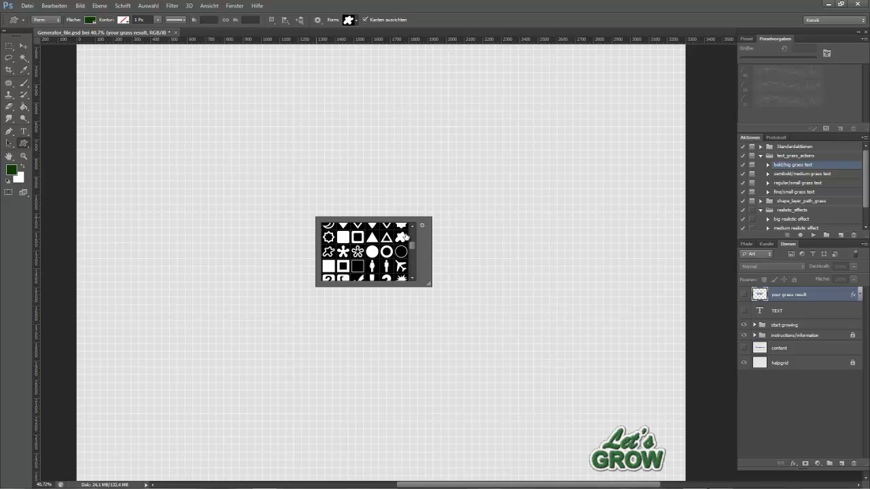
{"action": "left_click_drag", "start_coordinate": [305, 174], "coordinate": [421, 311]}
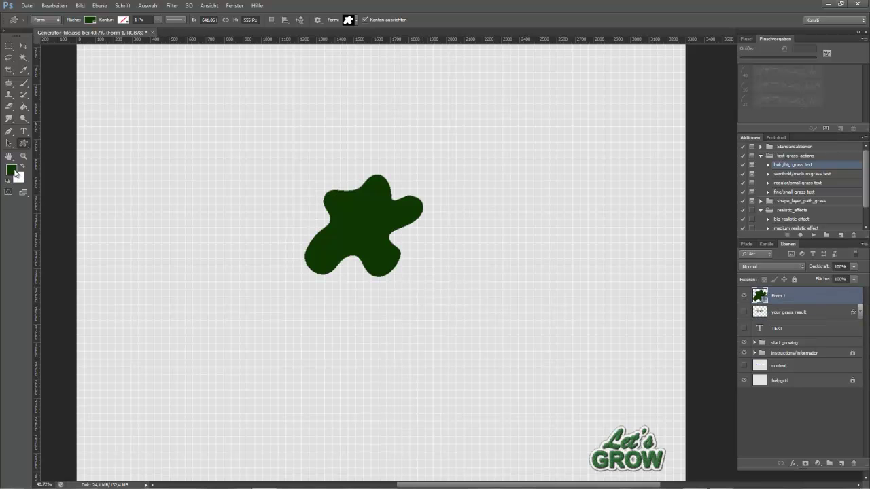
Step: Set the foreground colour to dark brown
{"action": "left_click", "coordinate": [15, 172]}
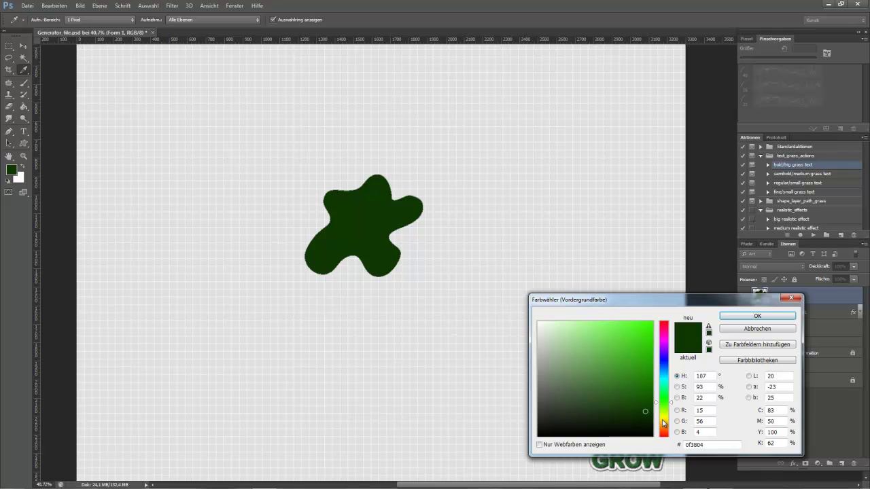
{"action": "left_click", "coordinate": [664, 426]}
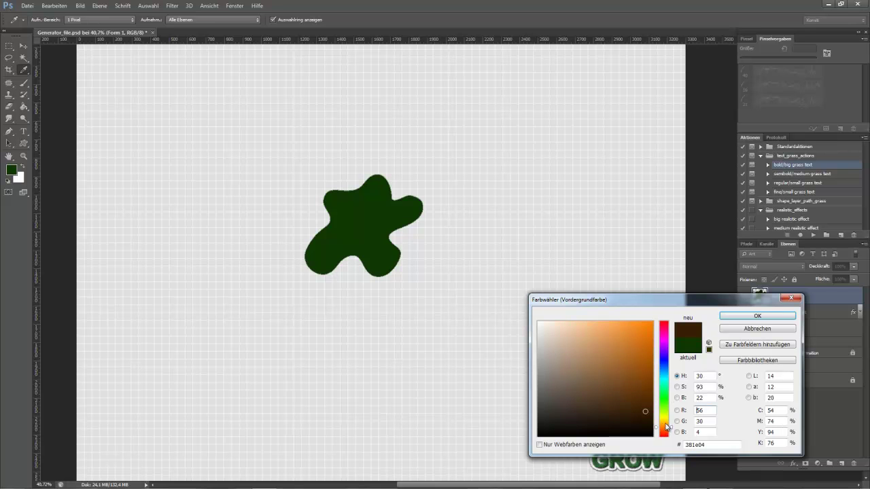
{"action": "left_click", "coordinate": [739, 316]}
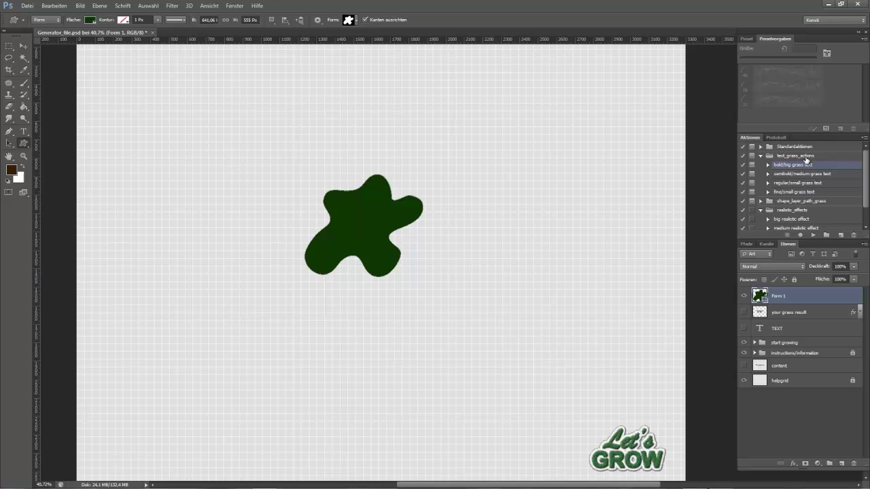
Step: Run the shape/layer grass action on the blob and dismiss the completion message
{"action": "scroll", "coordinate": [775, 197], "scroll_direction": "down", "scroll_amount": 1}
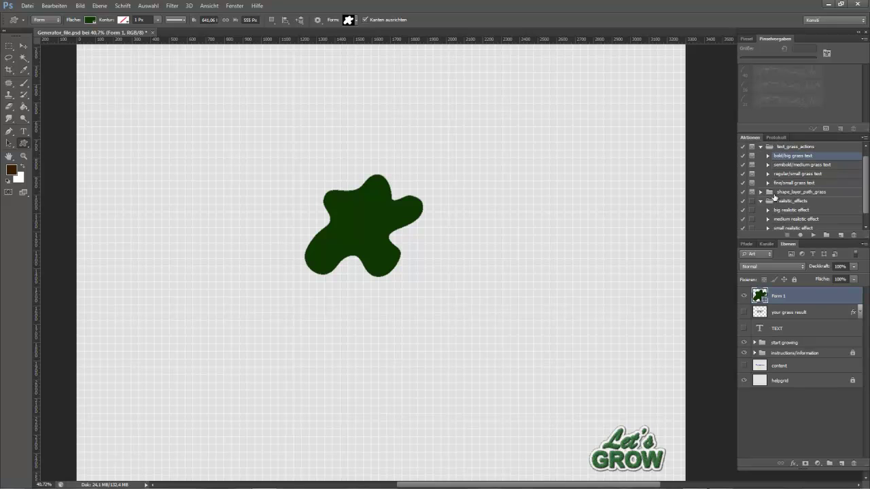
{"action": "left_click", "coordinate": [760, 192]}
{"action": "left_click", "coordinate": [786, 203]}
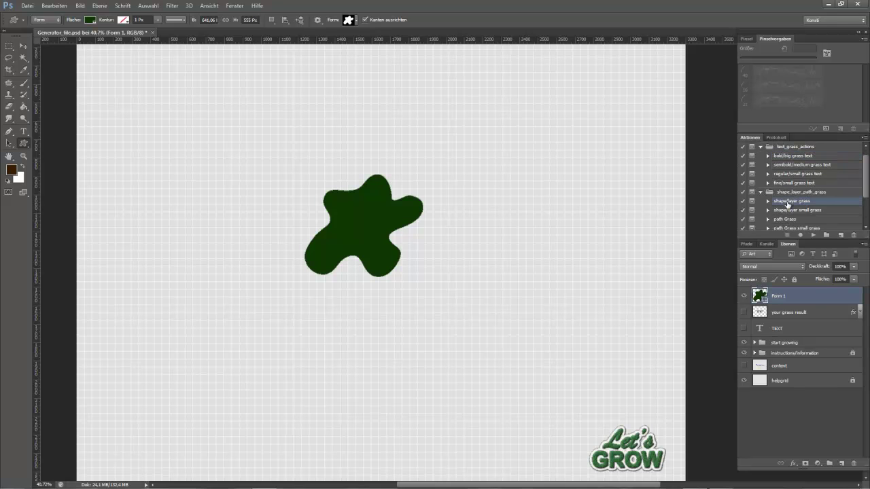
{"action": "left_click", "coordinate": [813, 235]}
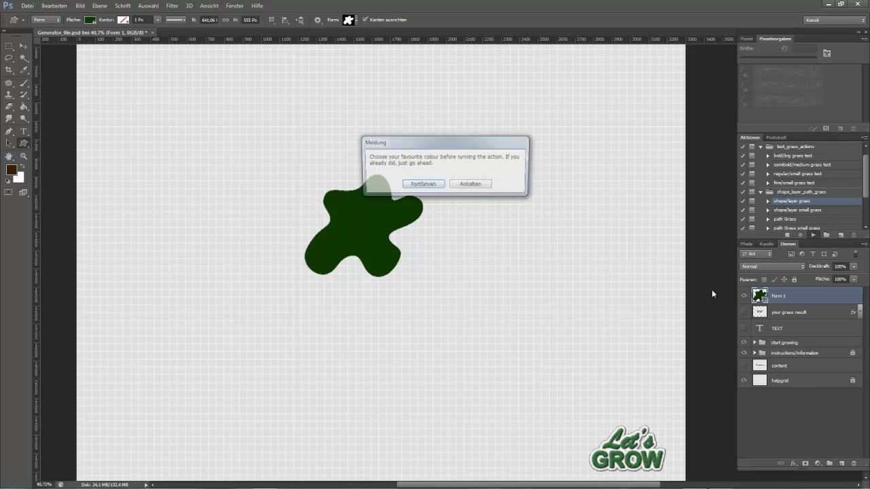
{"action": "left_click", "coordinate": [433, 186]}
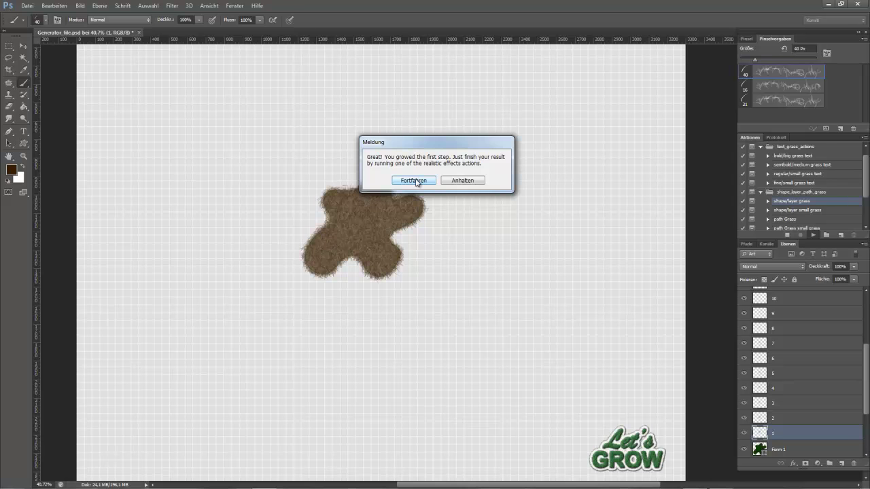
{"action": "left_click", "coordinate": [413, 181]}
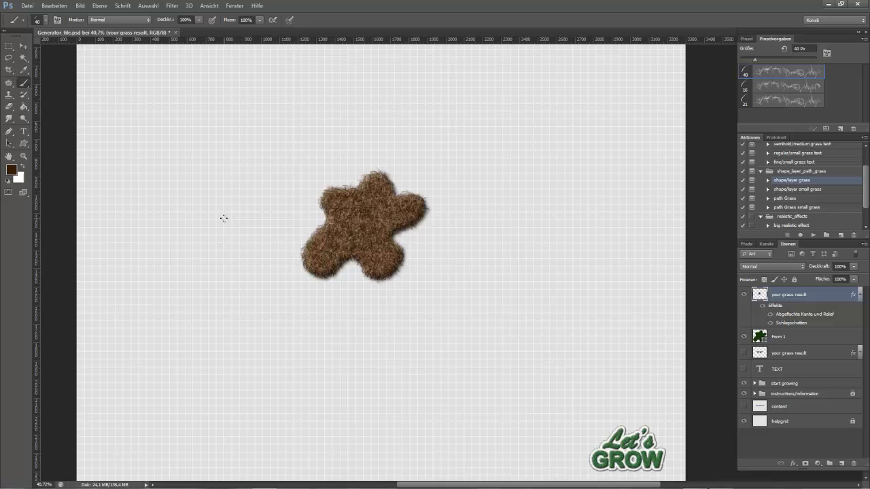
Step: Inspect the brown fur at actual pixel size
{"action": "left_click", "coordinate": [24, 157]}
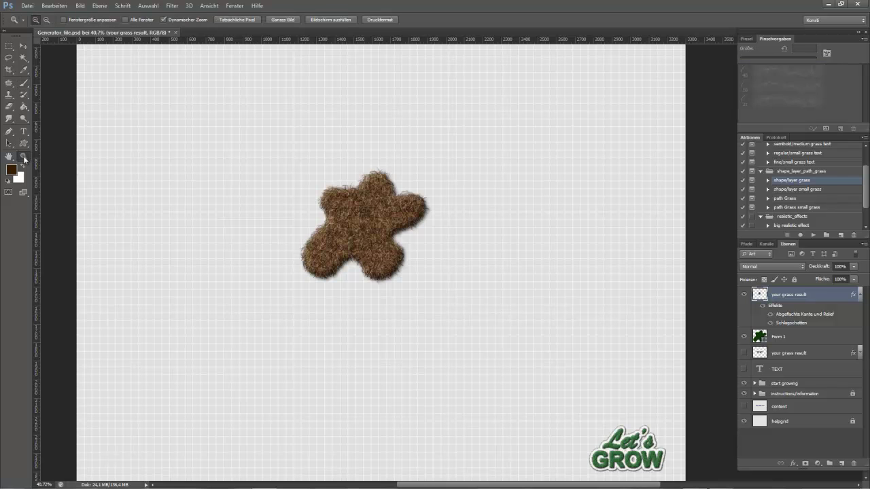
{"action": "left_click", "coordinate": [228, 20]}
{"action": "scroll", "coordinate": [303, 259], "scroll_direction": "up", "scroll_amount": 3}
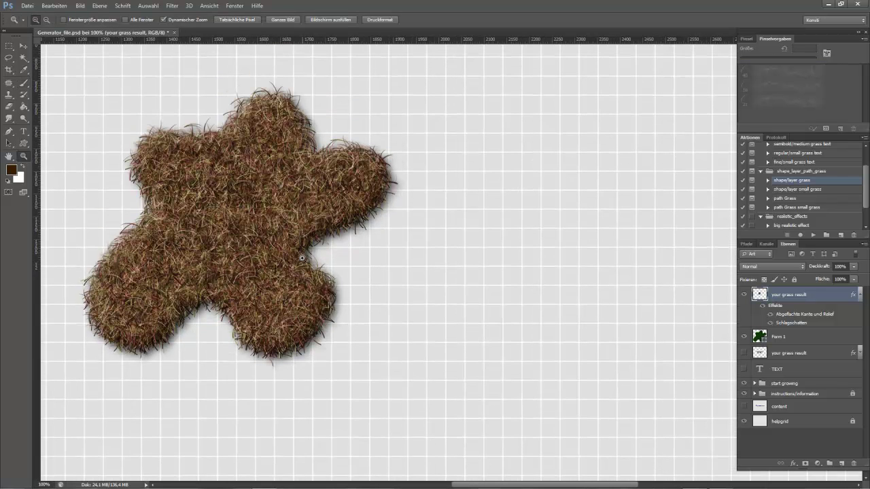
{"action": "scroll", "coordinate": [301, 259], "scroll_direction": "up", "scroll_amount": 1}
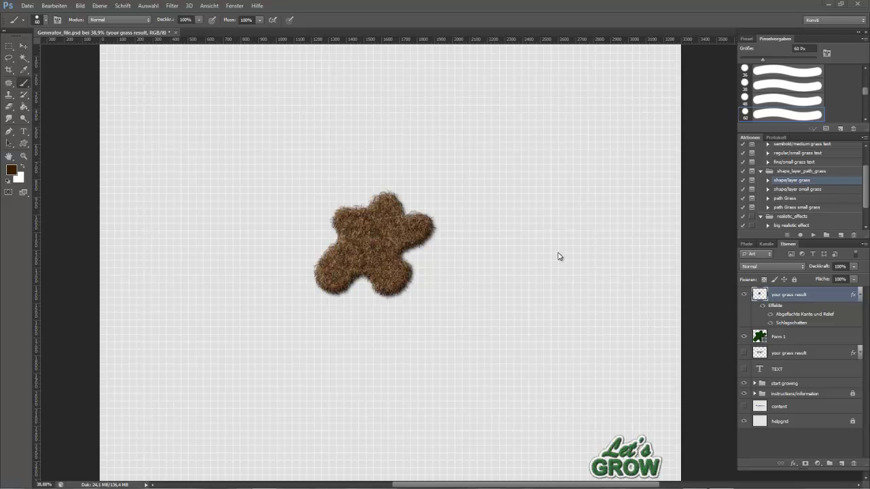
Step: Hide the brown fur and green blob layers and add a new empty layer
{"action": "left_click", "coordinate": [743, 295]}
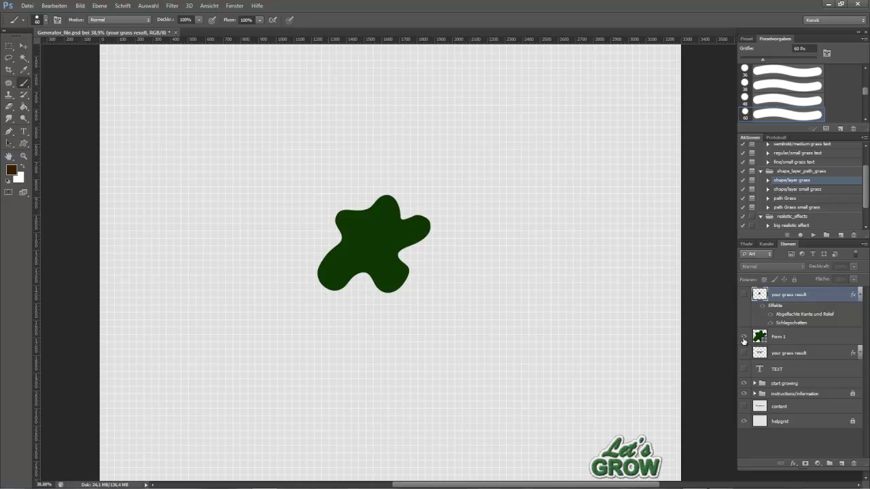
{"action": "left_click", "coordinate": [743, 336]}
{"action": "left_click", "coordinate": [841, 463]}
Step: Paint a thick brown zigzag scribble with the Round Hard 60 brush, then start choosing a new hue
{"action": "right_click", "coordinate": [414, 381]}
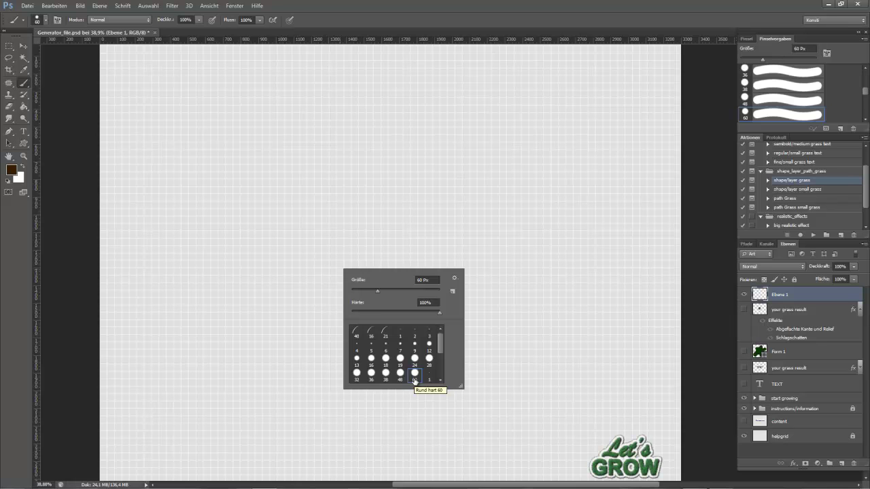
{"action": "left_click", "coordinate": [260, 237]}
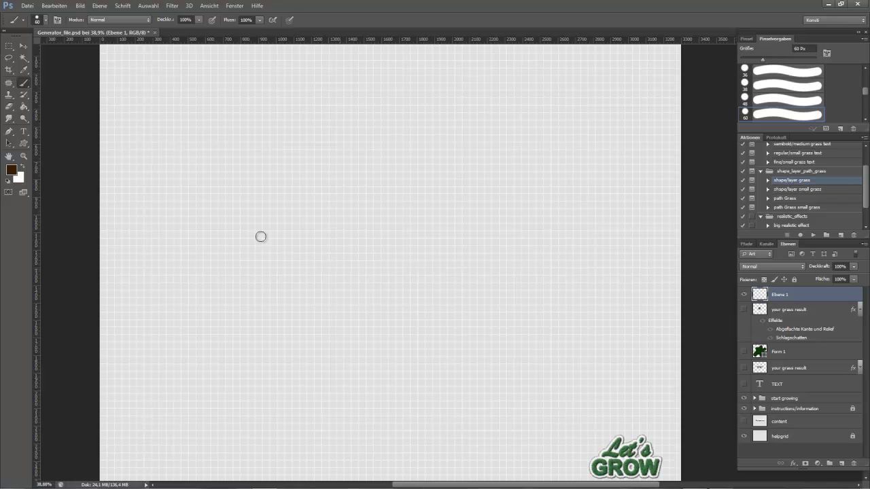
{"action": "mouse_move", "coordinate": [247, 250]}
{"action": "left_mouse_down"}
{"action": "mouse_move", "coordinate": [322, 236]}
{"action": "mouse_move", "coordinate": [360, 263]}
{"action": "mouse_move", "coordinate": [371, 229]}
{"action": "mouse_move", "coordinate": [377, 258]}
{"action": "mouse_move", "coordinate": [421, 272]}
{"action": "left_mouse_up"}
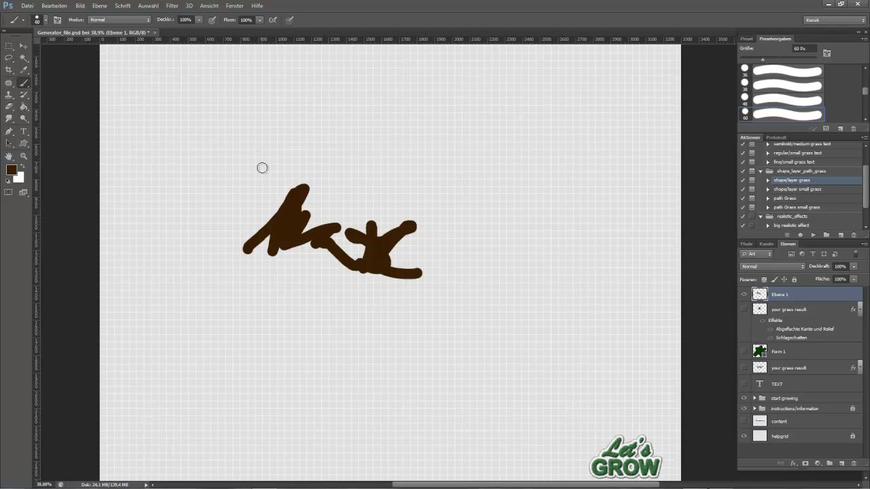
{"action": "left_click", "coordinate": [11, 169]}
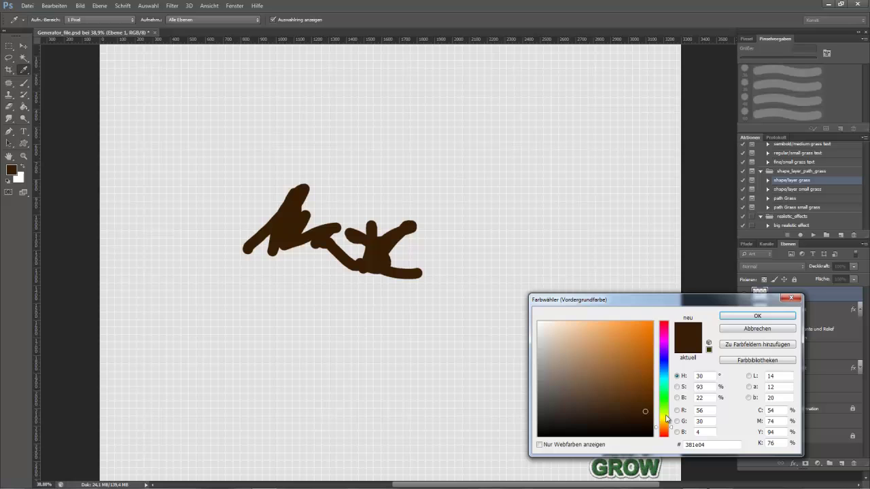
{"action": "left_click_drag", "start_coordinate": [668, 425], "coordinate": [670, 366]}
Step: Confirm dark blue as foreground colour and run the shape/layer grass action on the scribble
{"action": "left_click", "coordinate": [755, 316]}
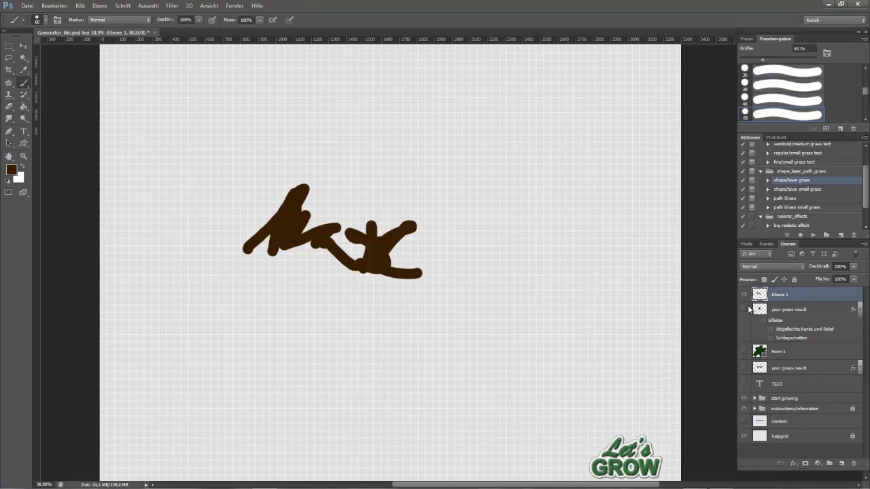
{"action": "left_click", "coordinate": [813, 236]}
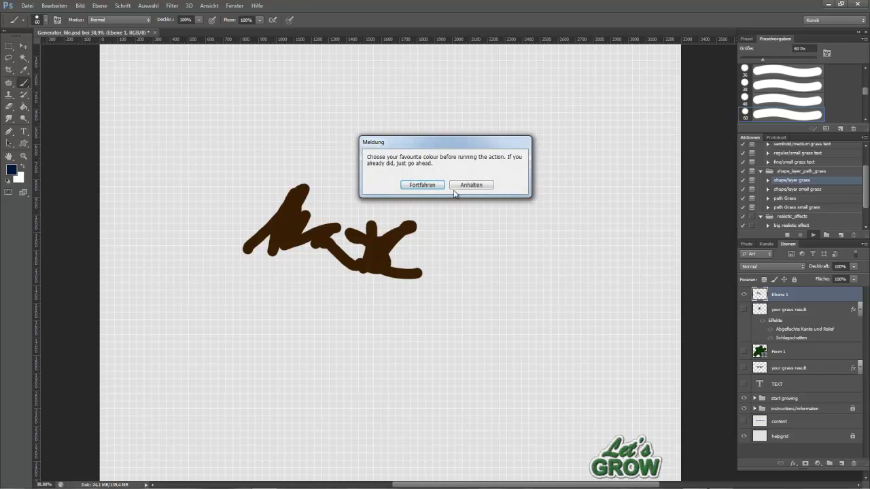
{"action": "key", "text": "Return"}
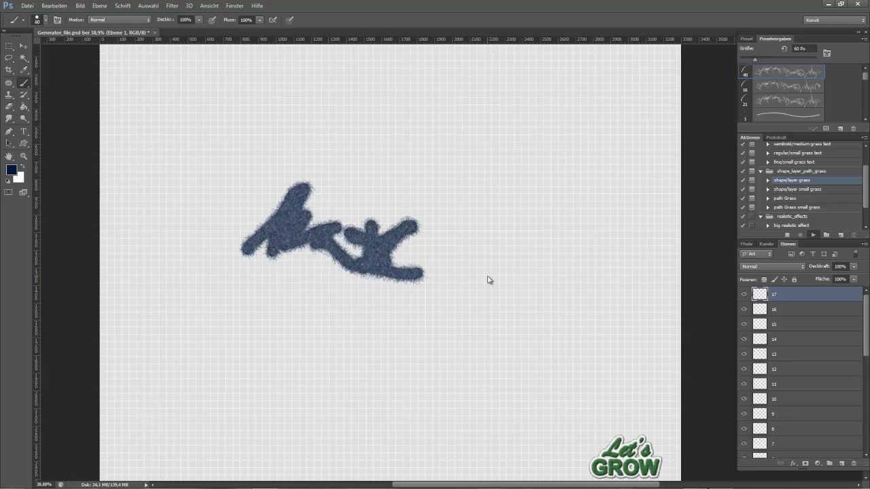
{"action": "key", "text": "Return"}
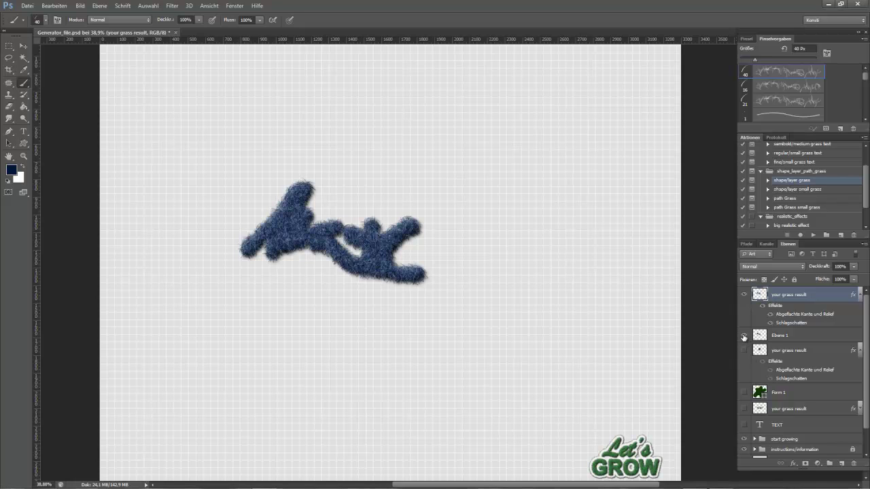
Step: Hide the blue fur and draw a closed wavy path with the Pen tool
{"action": "left_click", "coordinate": [744, 296]}
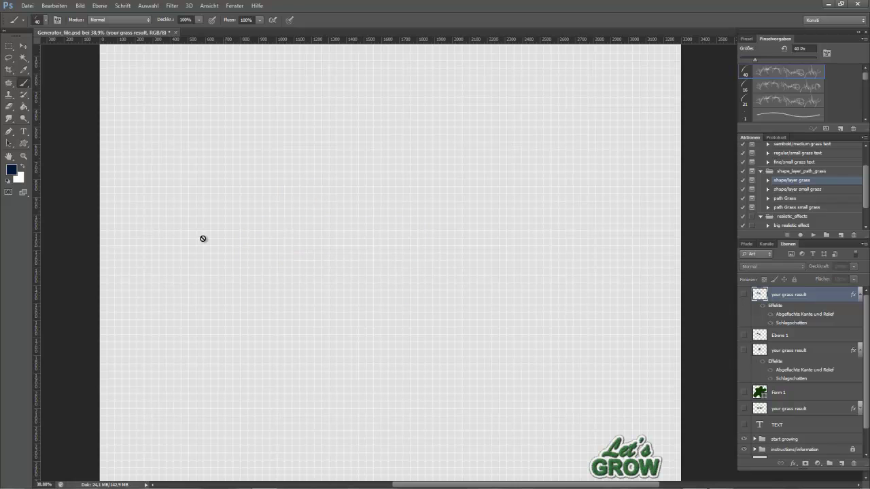
{"action": "left_click", "coordinate": [10, 134]}
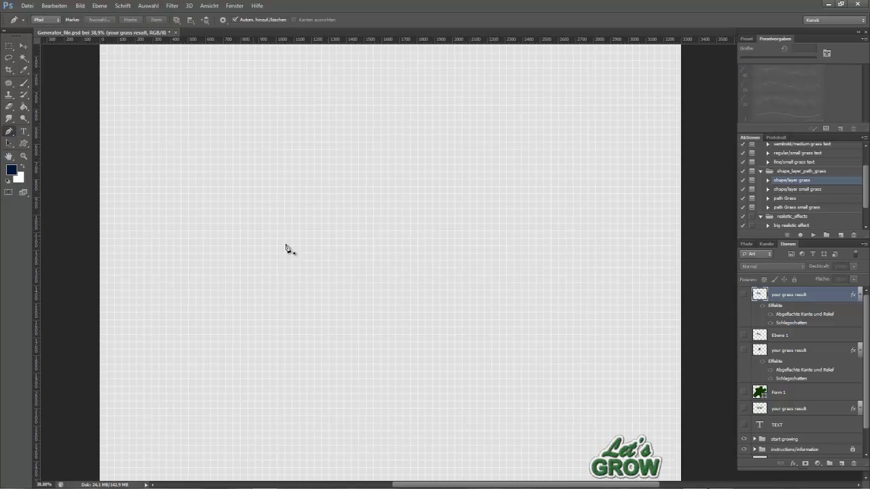
{"action": "left_click", "coordinate": [309, 268]}
{"action": "mouse_move", "coordinate": [282, 240]}
{"action": "left_mouse_down"}
{"action": "mouse_move", "coordinate": [301, 223]}
{"action": "mouse_move", "coordinate": [365, 216]}
{"action": "left_mouse_up"}
{"action": "left_click_drag", "start_coordinate": [406, 240], "coordinate": [469, 314]}
{"action": "left_click", "coordinate": [489, 240]}
{"action": "left_click_drag", "start_coordinate": [416, 305], "coordinate": [343, 271]}
{"action": "left_click", "coordinate": [347, 258]}
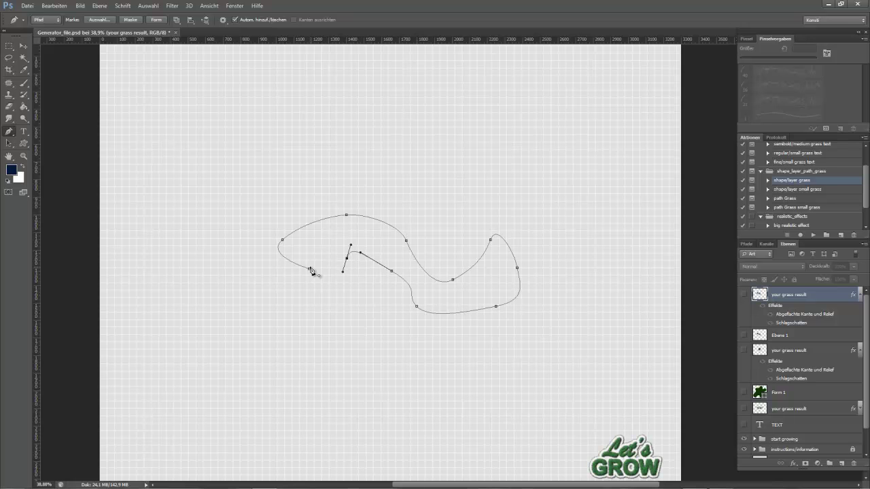
{"action": "left_click", "coordinate": [310, 271]}
{"action": "key", "text": "Return"}
Step: Run the path Grass action on the path, continuing through the reminder and completion messages
{"action": "left_click", "coordinate": [804, 199]}
{"action": "left_click", "coordinate": [813, 235]}
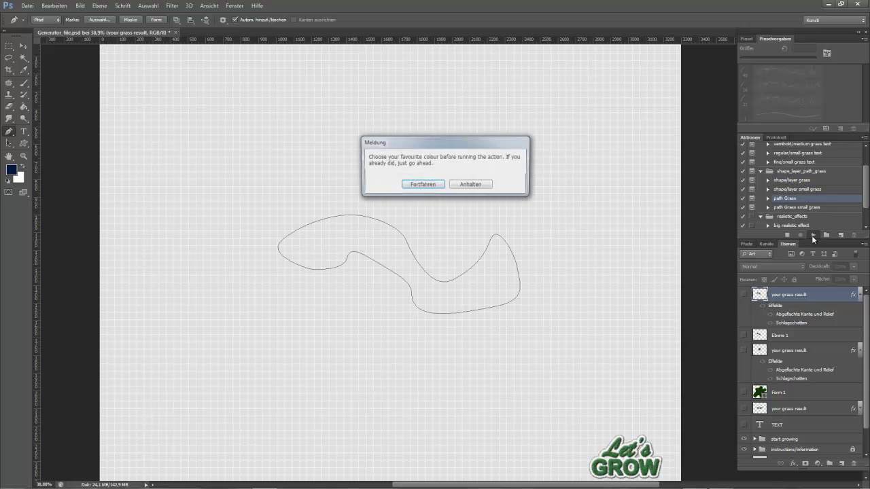
{"action": "left_click", "coordinate": [422, 186]}
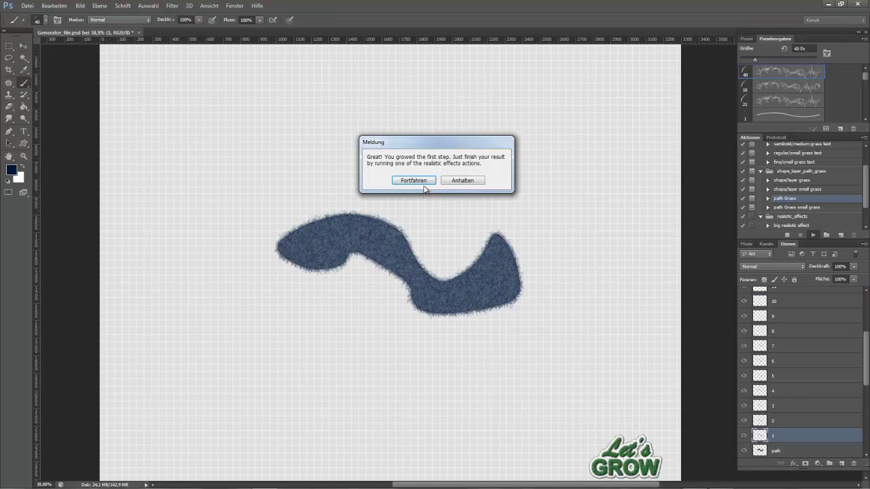
{"action": "left_click", "coordinate": [428, 183]}
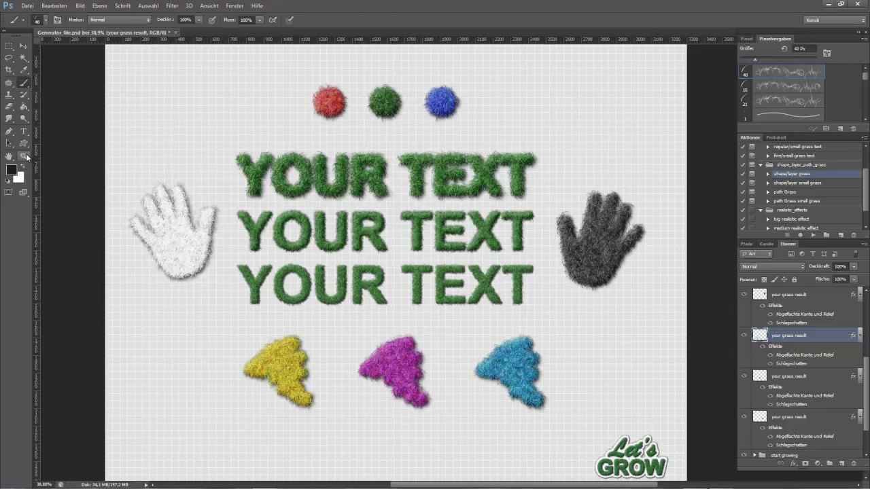
{"action": "key", "text": "z"}
{"action": "left_click_drag", "start_coordinate": [306, 309], "coordinate": [311, 310]}
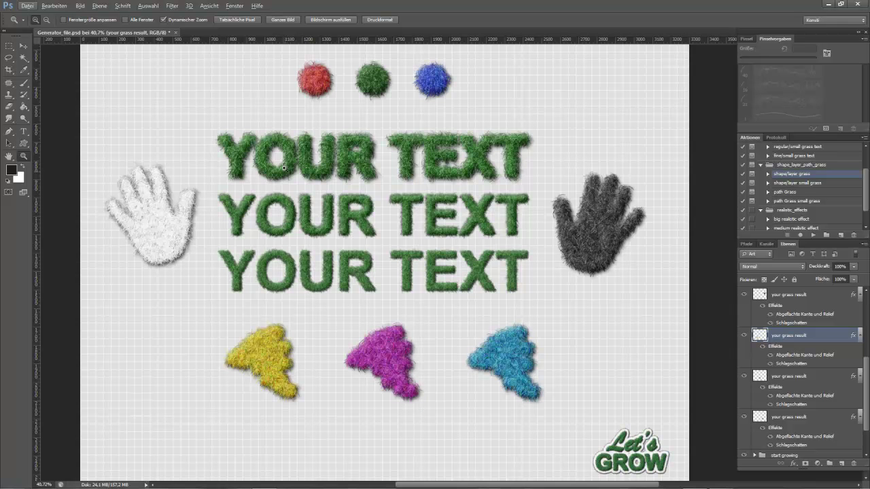
{"action": "left_click", "coordinate": [233, 20]}
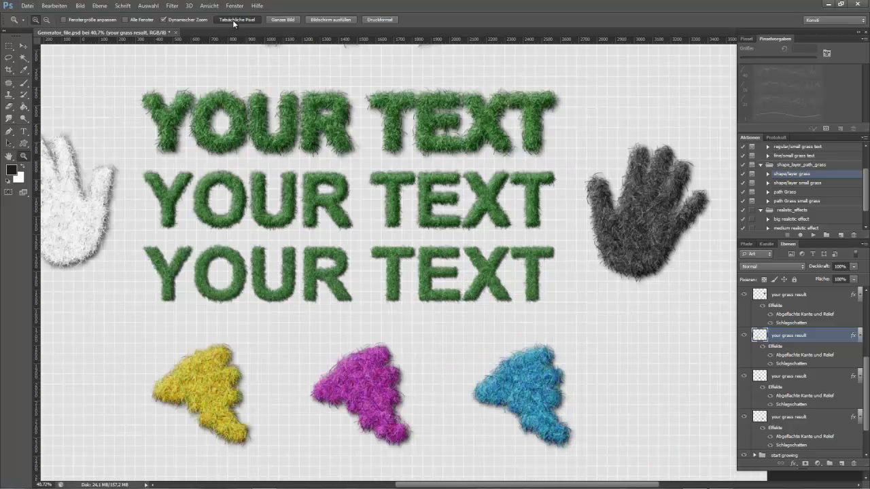
{"action": "scroll", "coordinate": [473, 241], "scroll_direction": "up", "scroll_amount": 4}
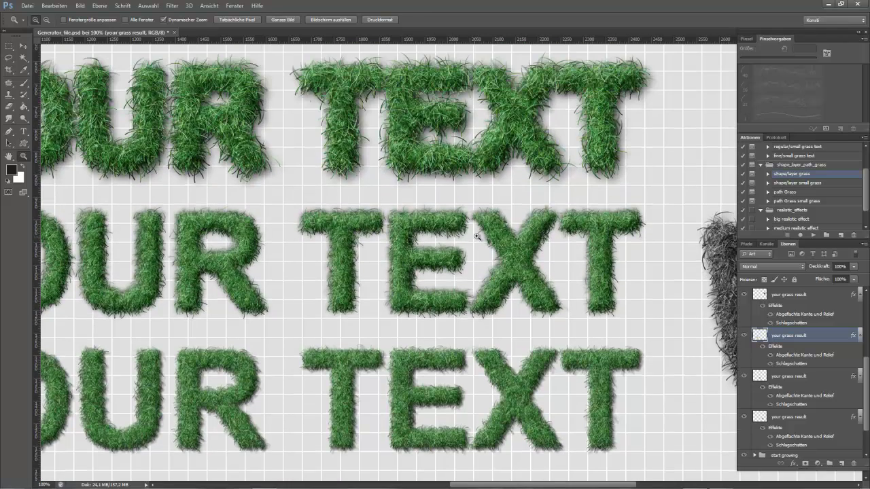
{"action": "left_click_drag", "start_coordinate": [586, 485], "coordinate": [631, 478]}
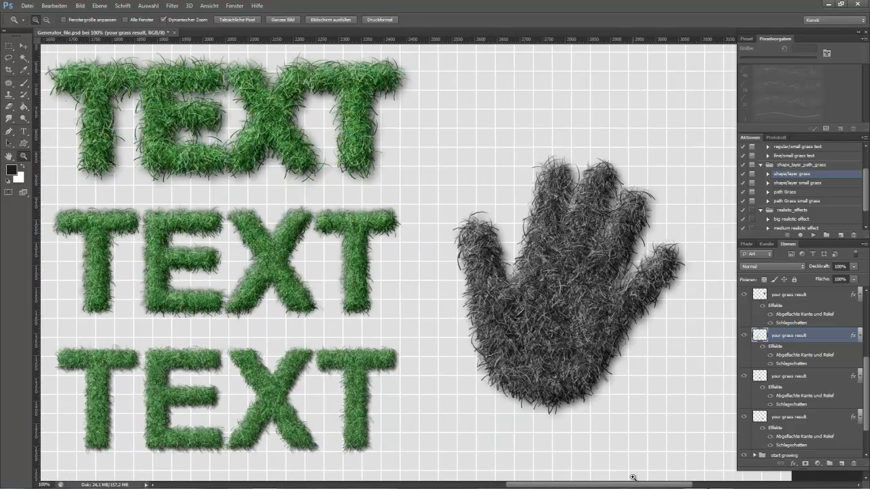
{"action": "scroll", "coordinate": [577, 365], "scroll_direction": "down", "scroll_amount": 8}
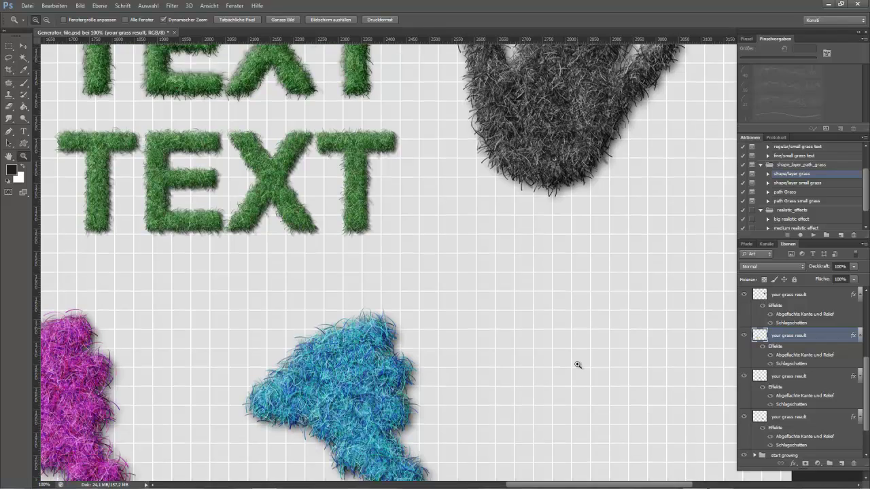
{"action": "scroll", "coordinate": [577, 364], "scroll_direction": "down", "scroll_amount": 1}
{"action": "left_click_drag", "start_coordinate": [610, 486], "coordinate": [418, 458]}
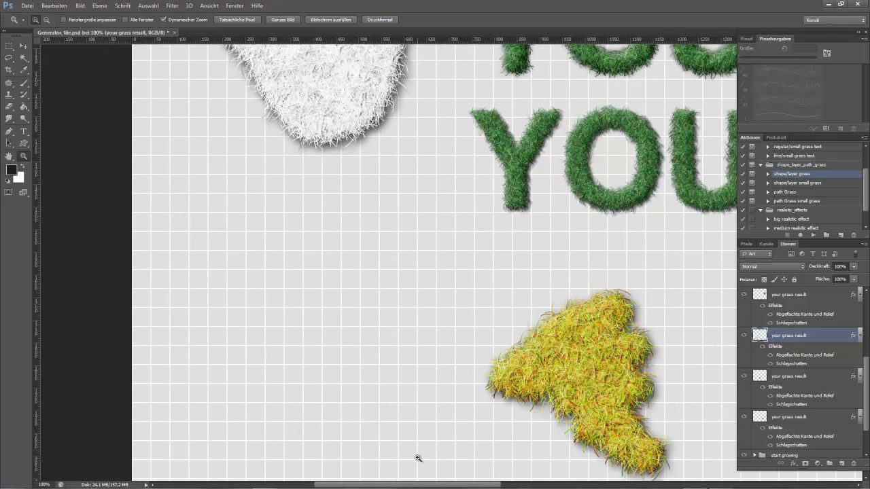
{"action": "scroll", "coordinate": [413, 404], "scroll_direction": "up", "scroll_amount": 5}
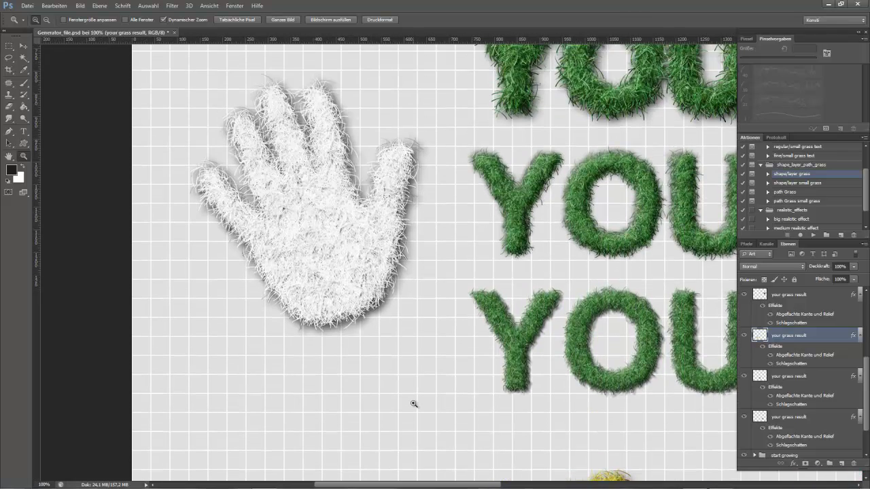